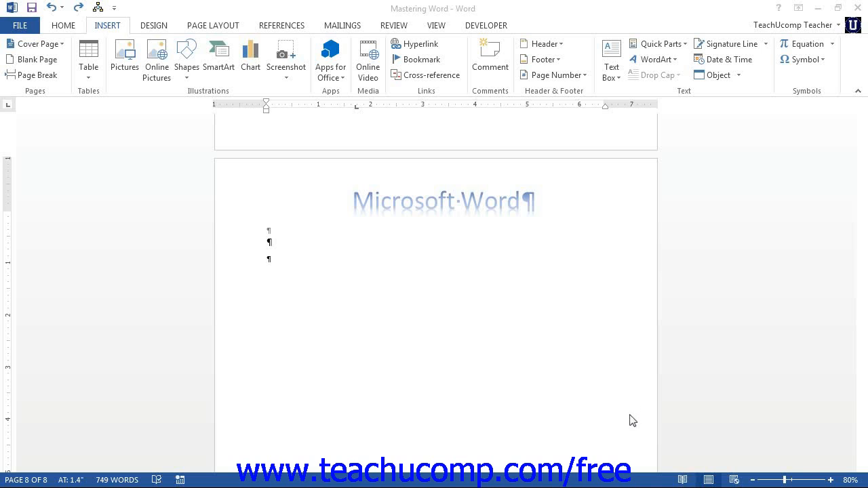
Enter the header and select its 'Microsoft Word' title
click(499, 201)
double_click(534, 201)
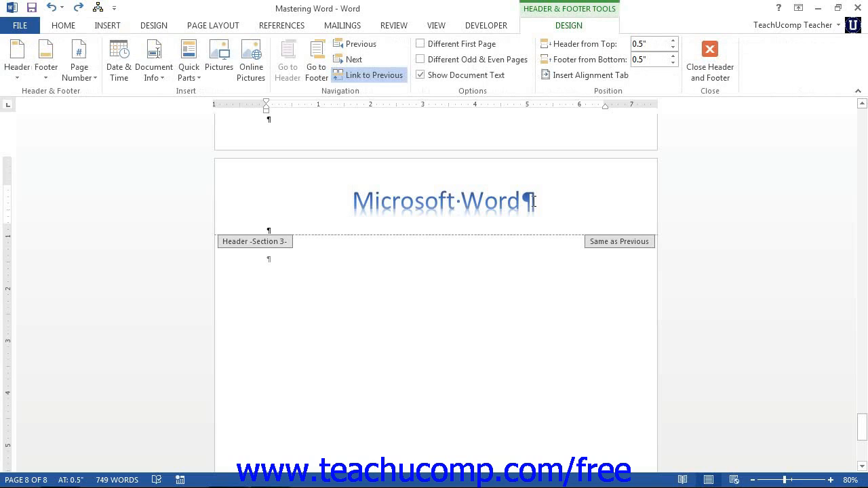
drag(533, 201, 393, 199)
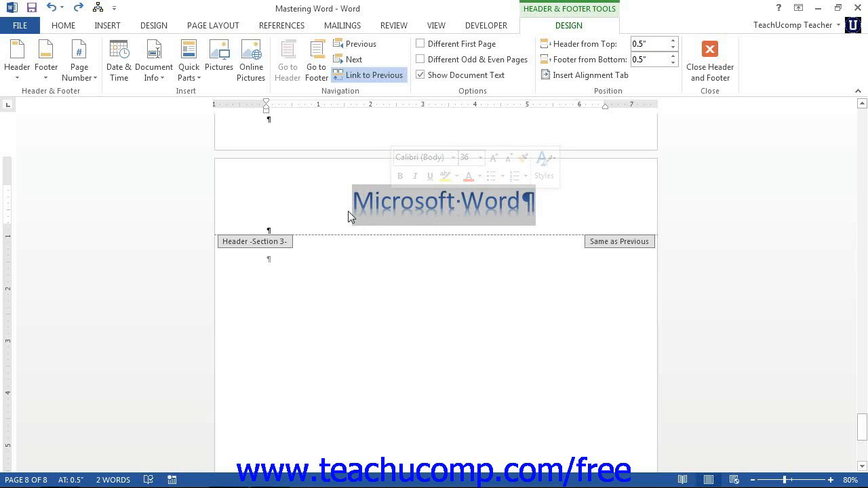
Show the Quick Parts gallery from the Insert ribbon
click(59, 27)
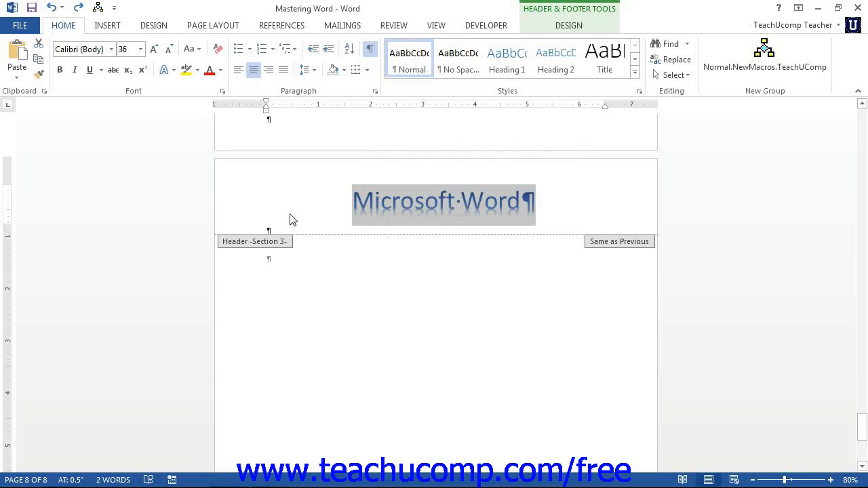
click(119, 30)
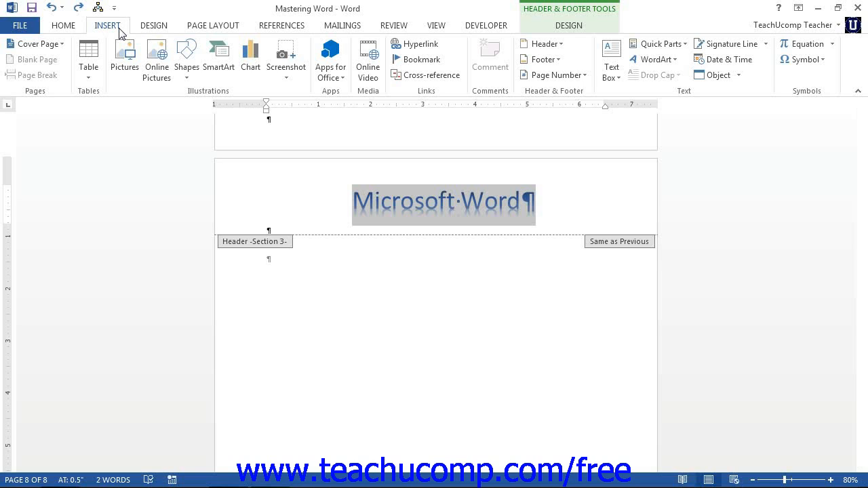
click(642, 45)
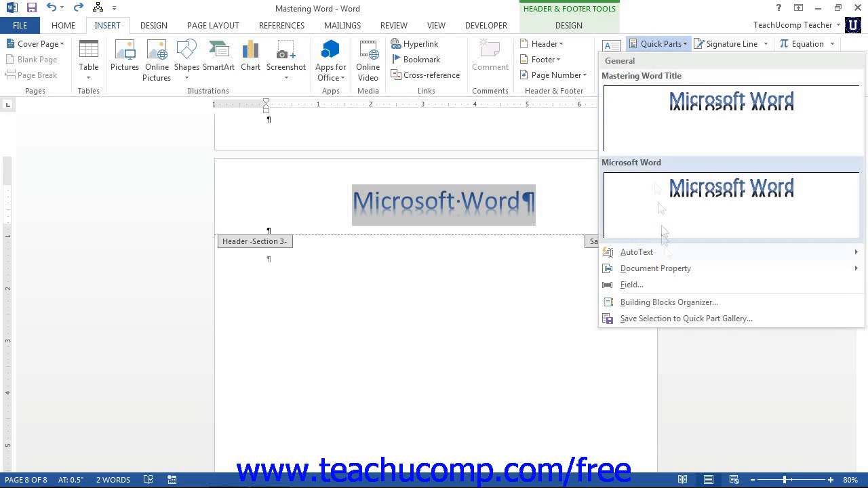
Create a new Quick Part from the selected title named 'Mastering Word Title'
click(686, 318)
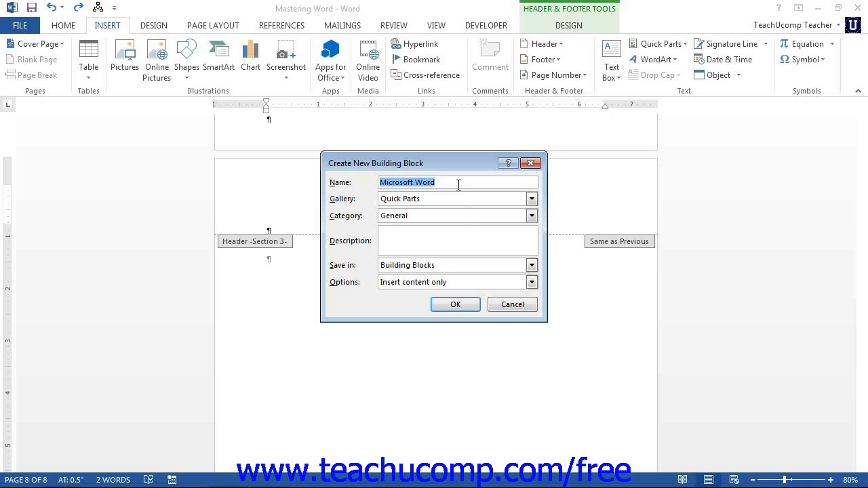
text(Masterin)
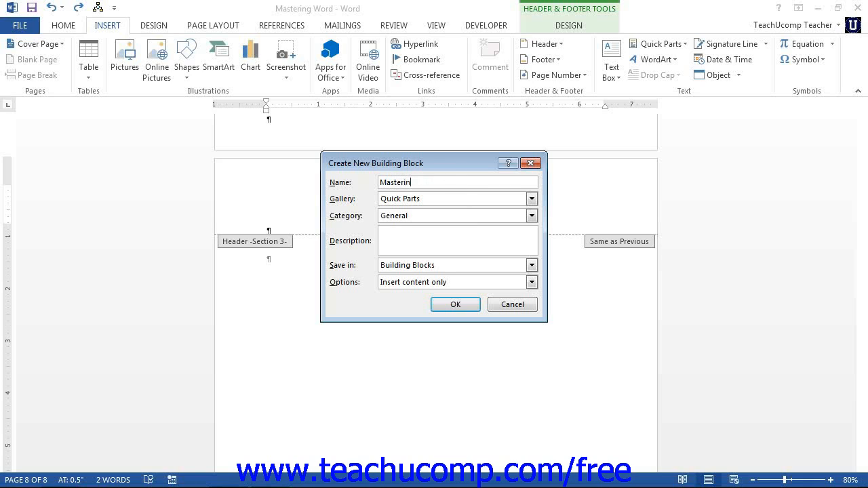
text(g Word Title)
click(531, 199)
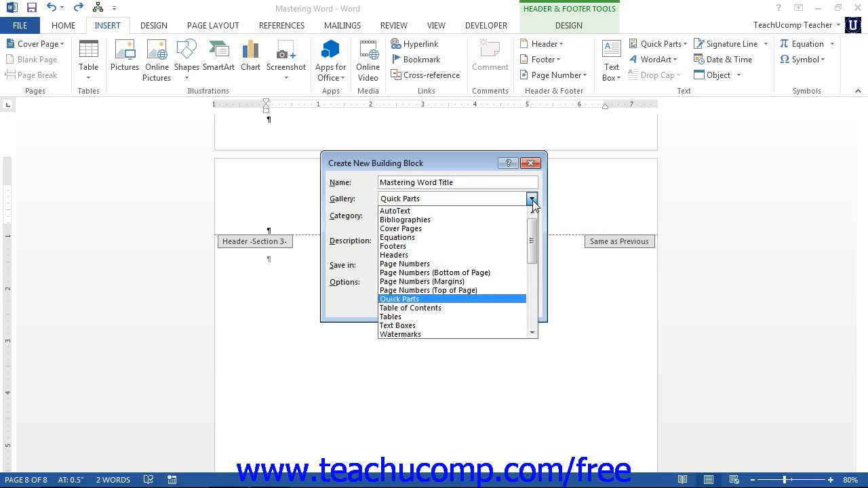
Keep gallery Quick Parts and category General, then view the storage location choices
click(532, 201)
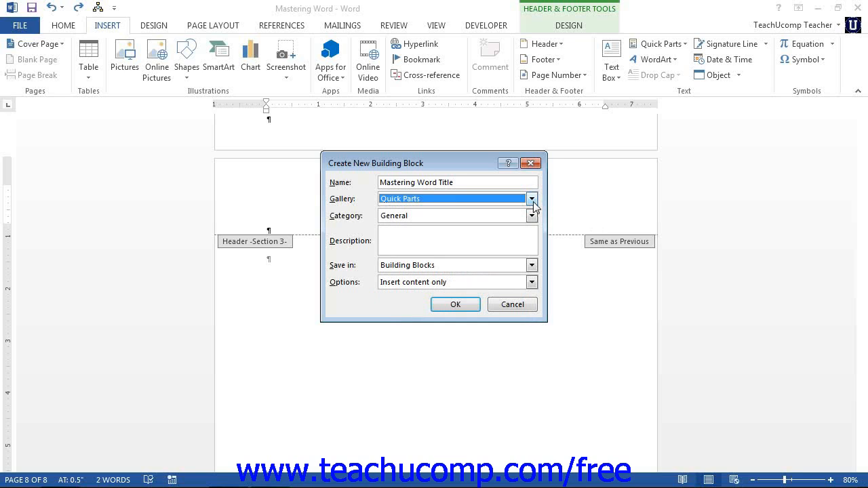
click(533, 216)
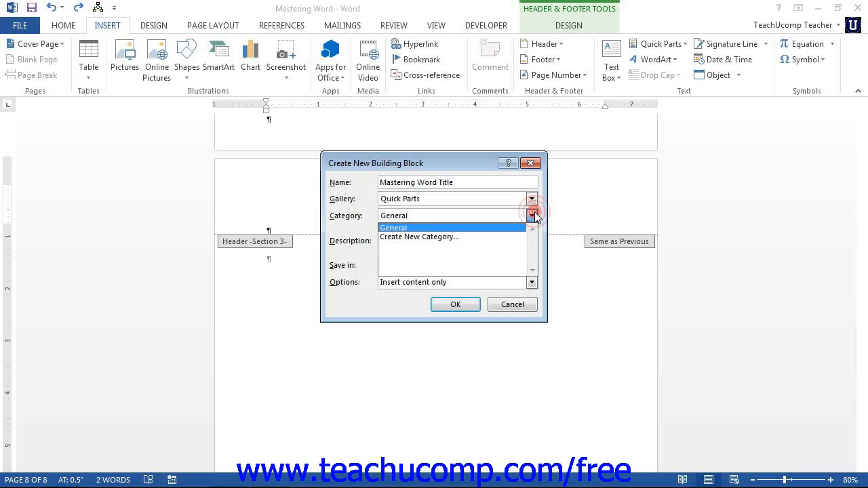
click(533, 215)
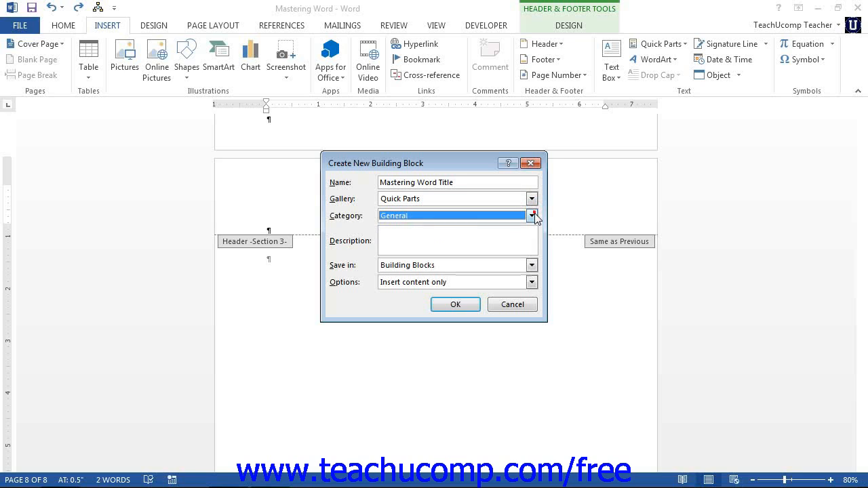
click(453, 236)
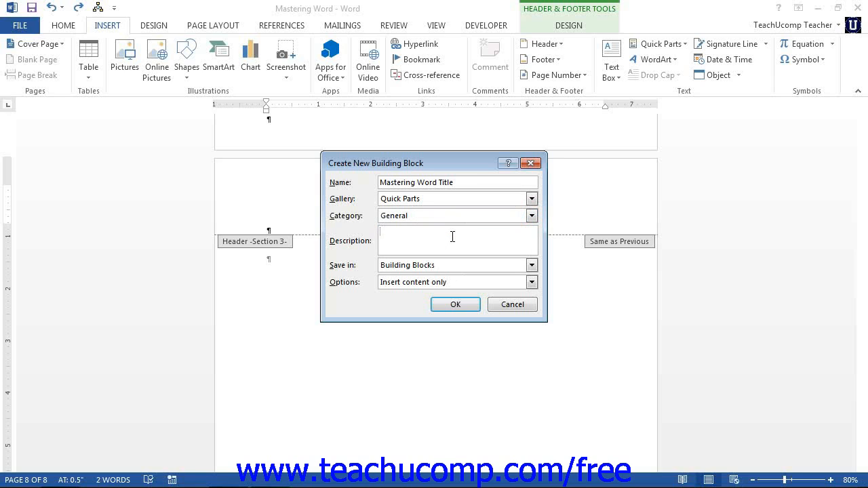
click(531, 266)
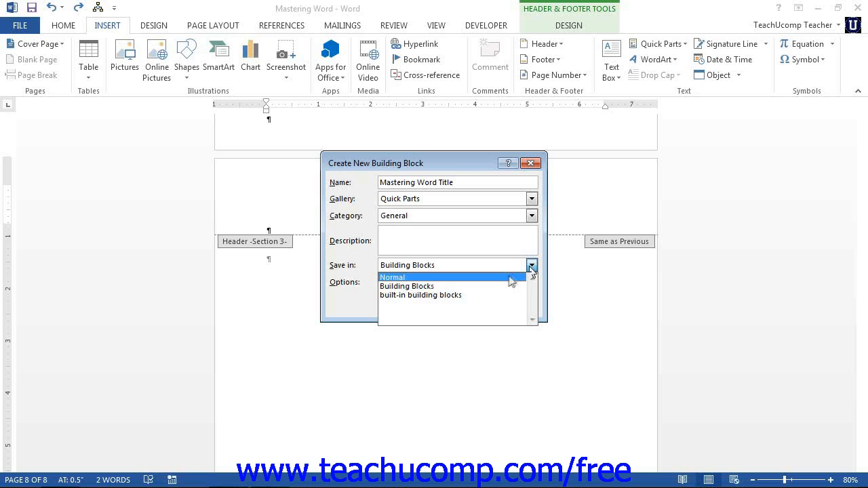
Save the building block in Normal with option Insert content only, and confirm with OK
click(510, 278)
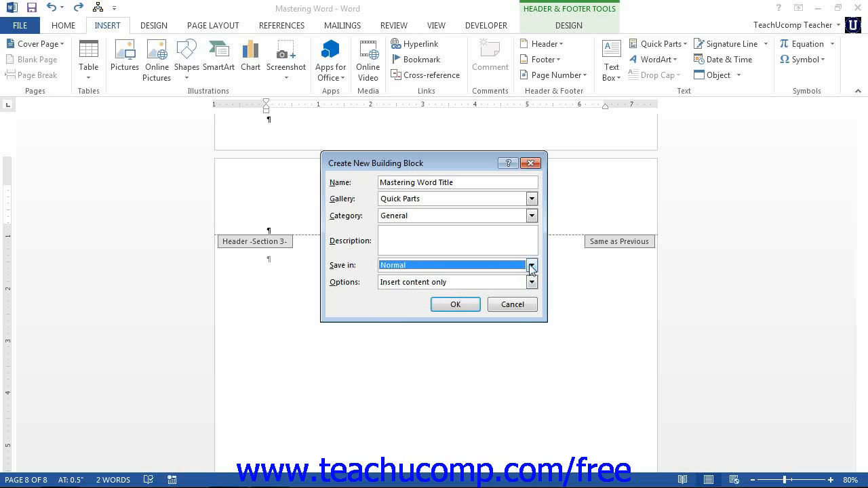
click(531, 265)
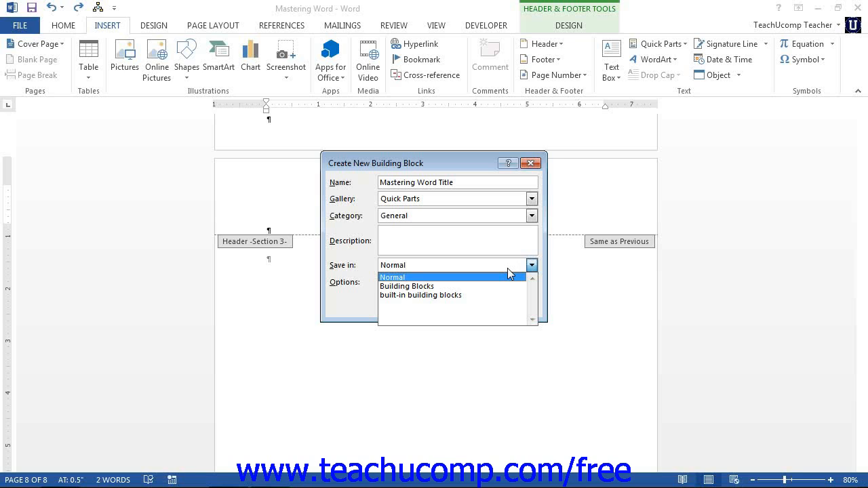
click(499, 277)
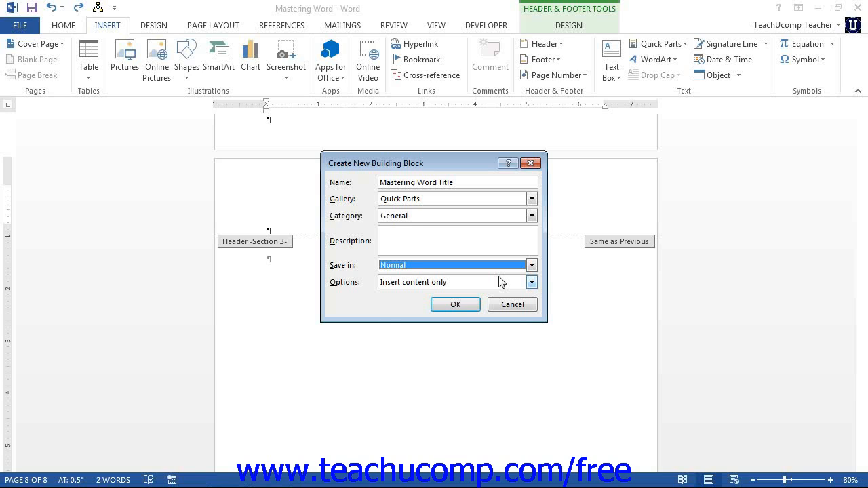
click(532, 282)
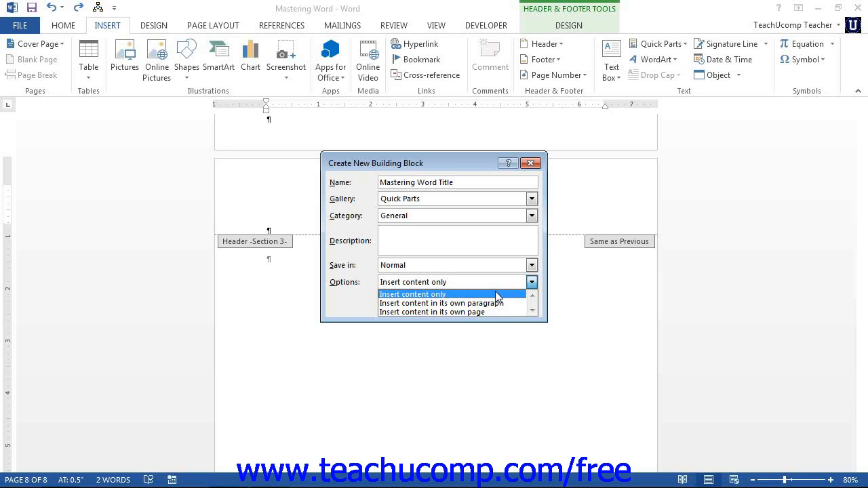
click(495, 292)
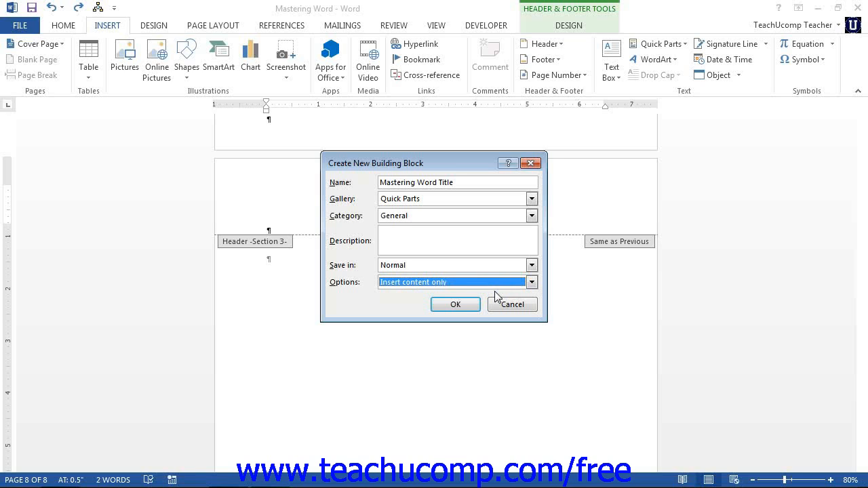
click(469, 304)
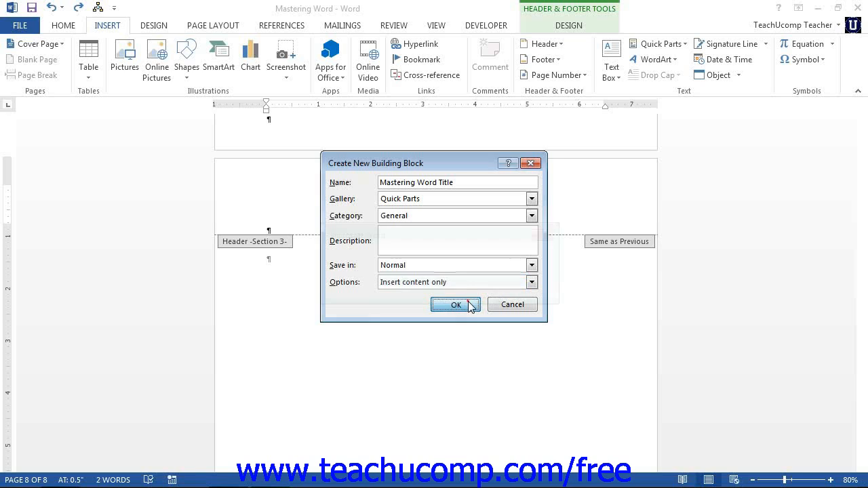
Approve redefining the existing entry and leave the header for the body text
click(430, 291)
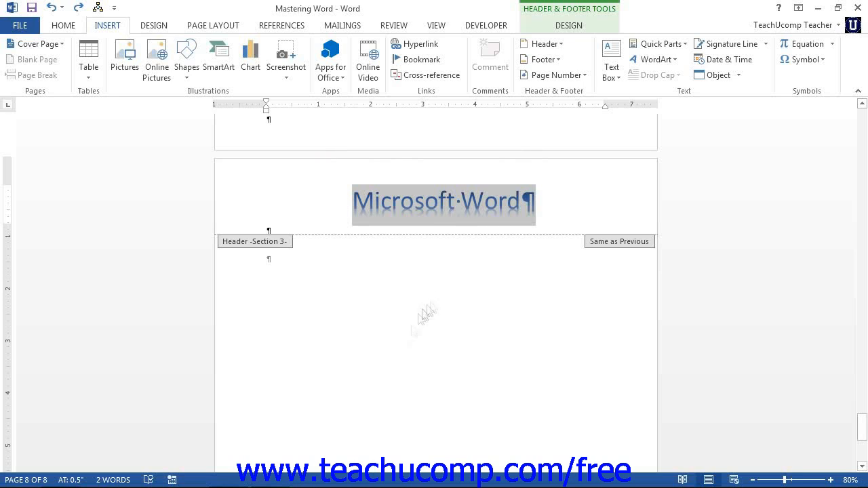
click(407, 360)
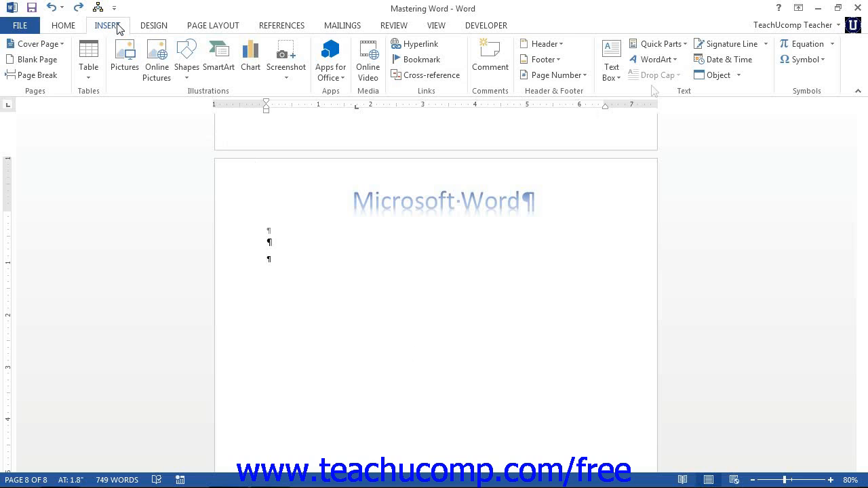
Show the Building Blocks Organizer via Quick Parts
click(656, 45)
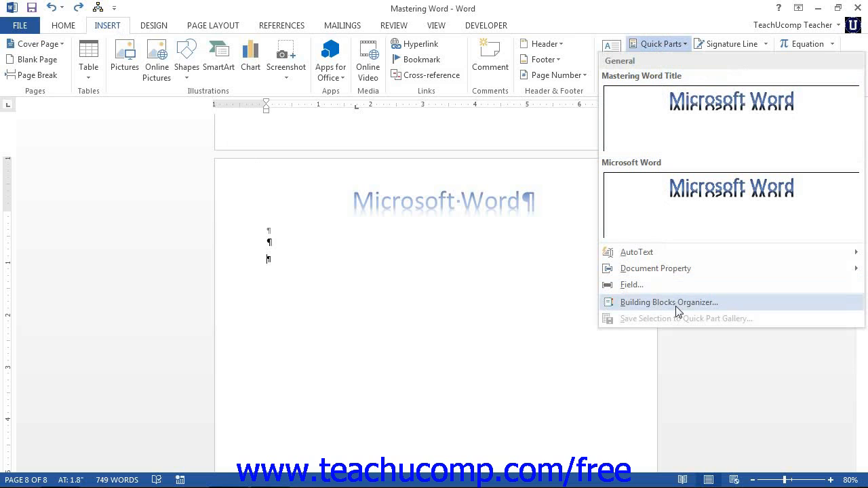
click(676, 306)
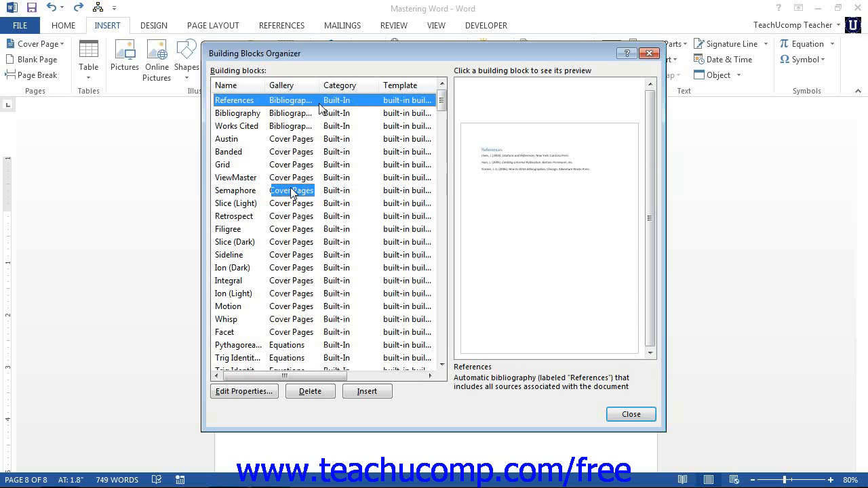
Preview the Semaphore and Retrospect cover pages, then request deleting Retrospect
click(298, 196)
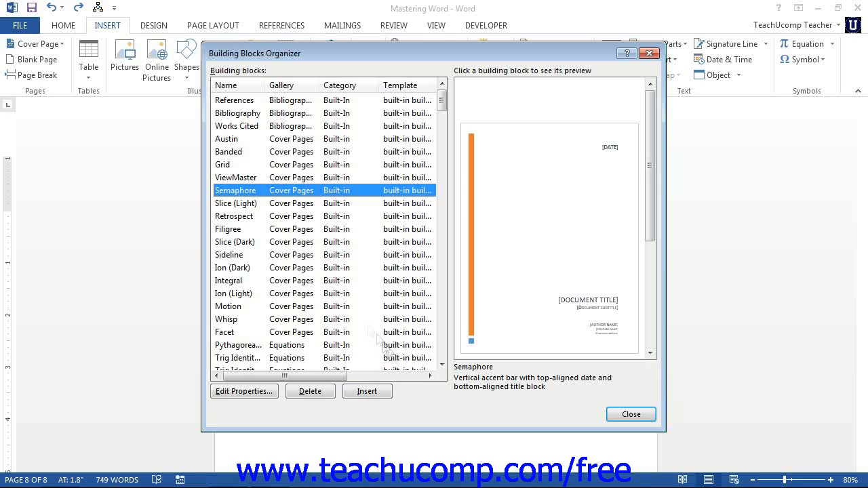
click(291, 216)
click(289, 216)
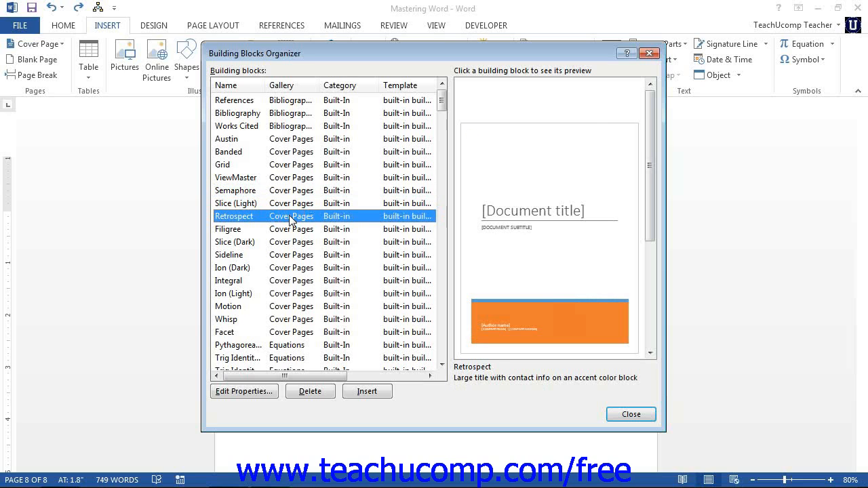
click(327, 391)
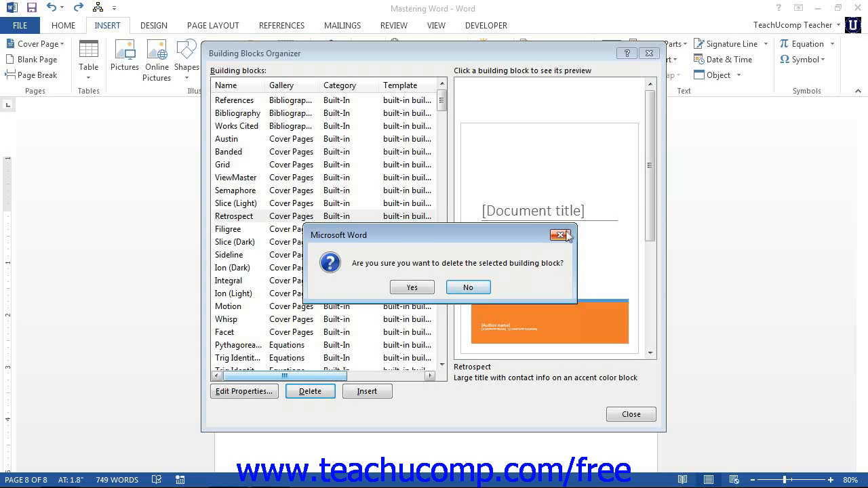
Cancel the Retrospect deletion and edit the Bibliography entry's properties
click(560, 235)
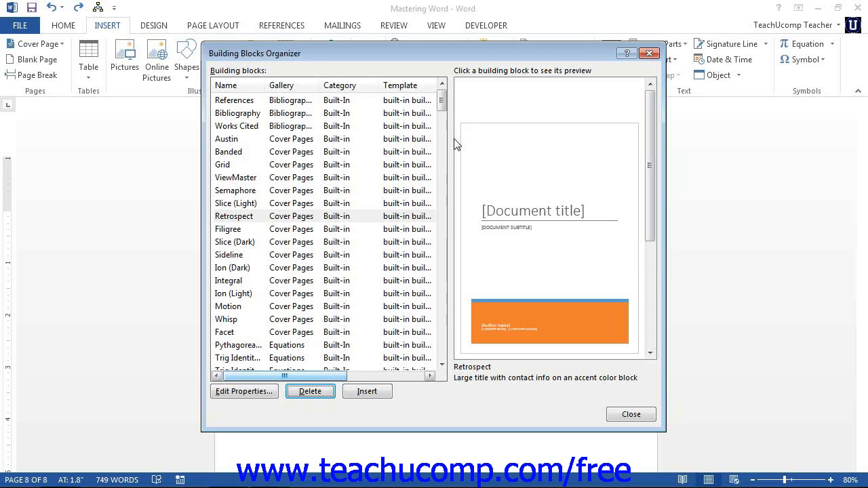
click(309, 114)
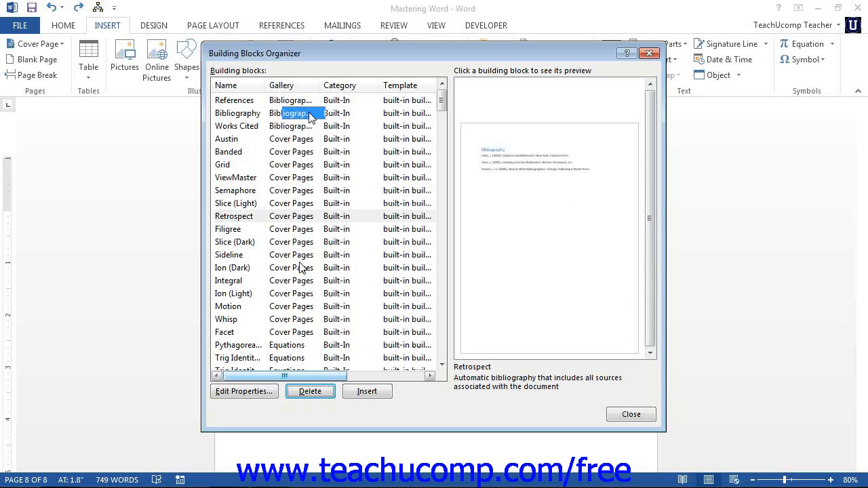
click(265, 392)
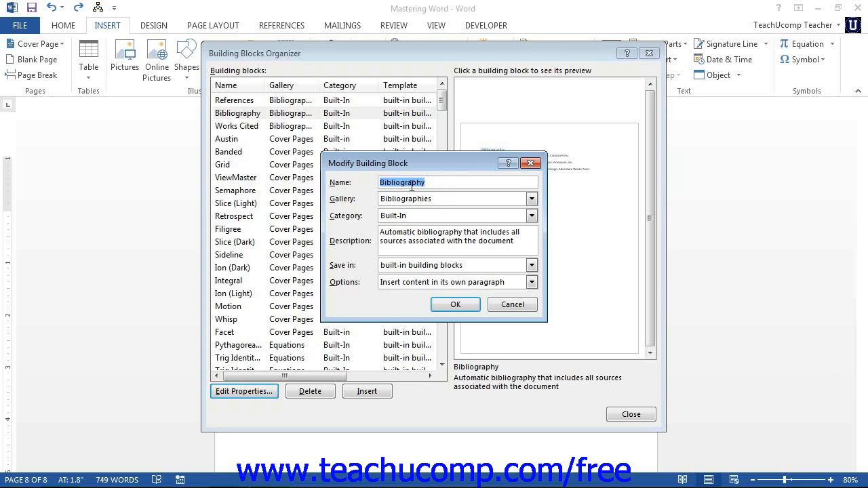
Redefine the Bibliography entry with unchanged properties and close the organizer
click(472, 306)
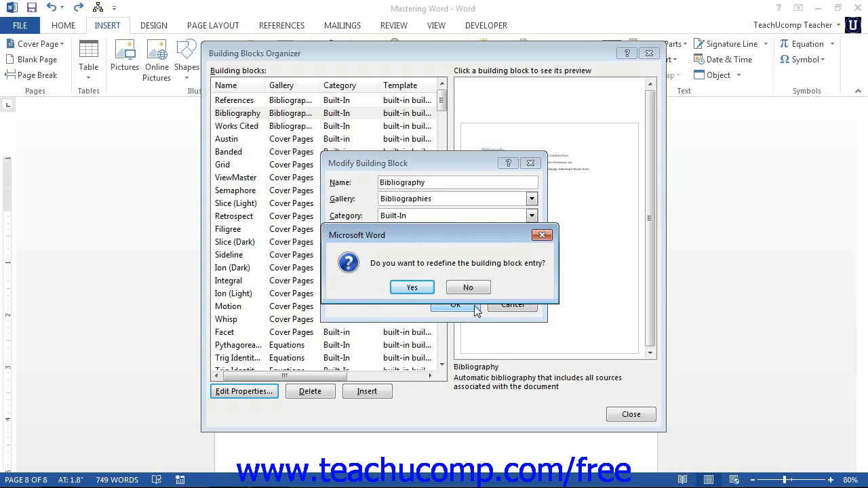
click(425, 291)
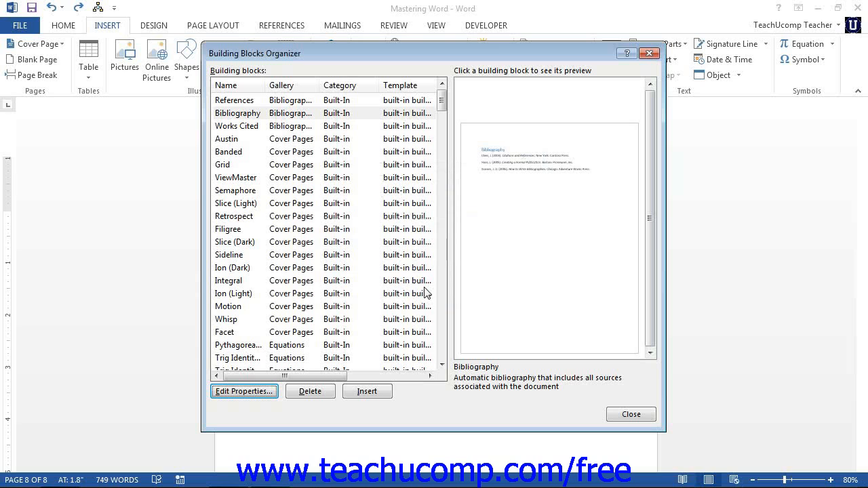
click(623, 414)
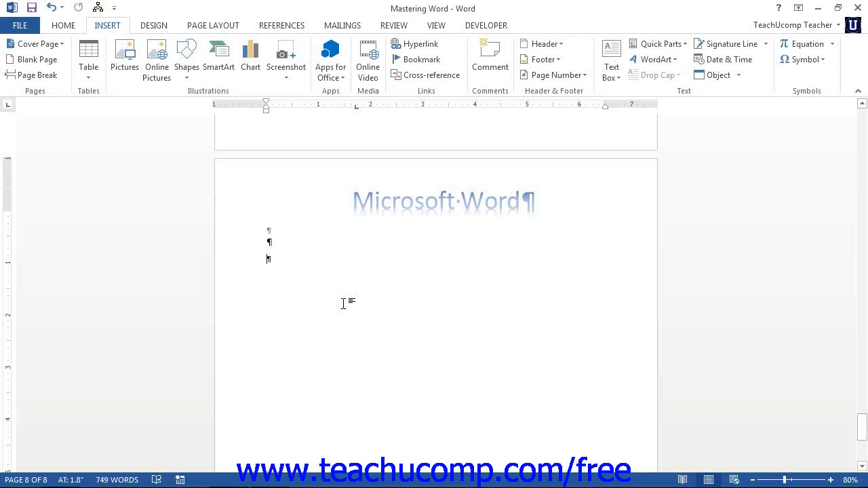
Type 'Mastering Word Title' in the body and place the cursor right after it
text(Mastering Word Tit)
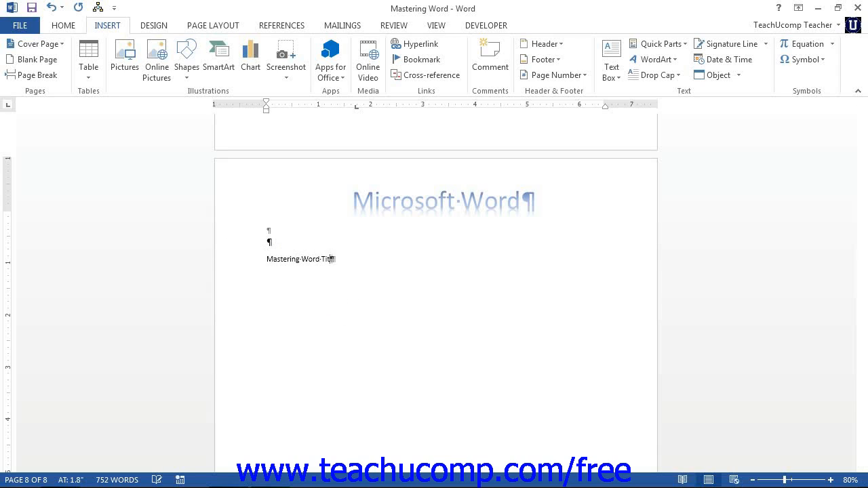
text(le)
click(339, 259)
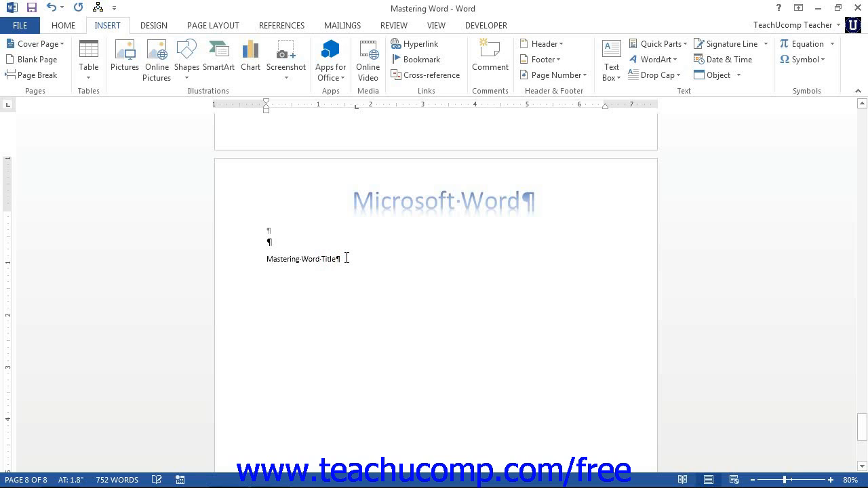